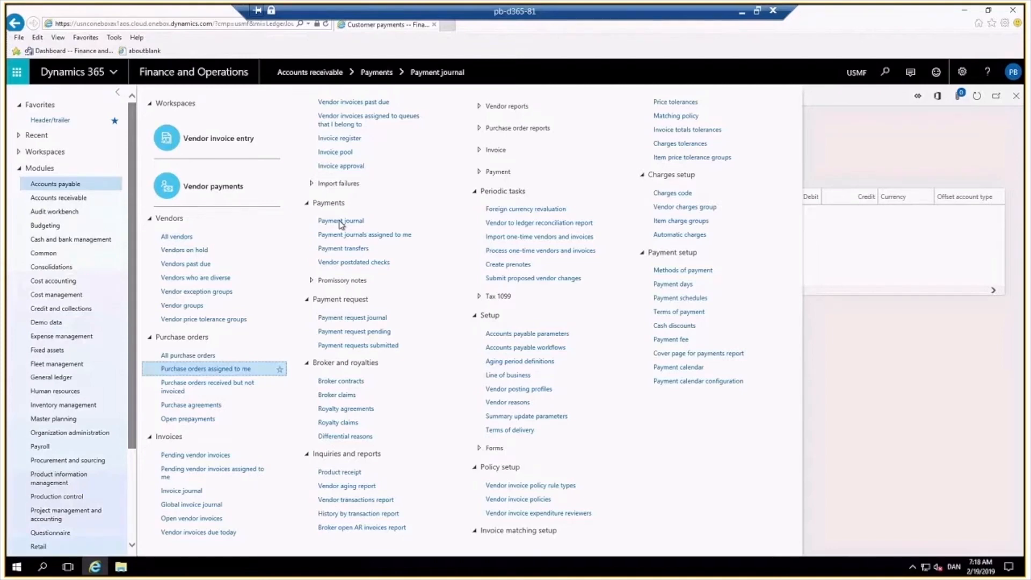
Create a new payment journal in Accounts payable with the journal name VendPay
left_click(341, 222)
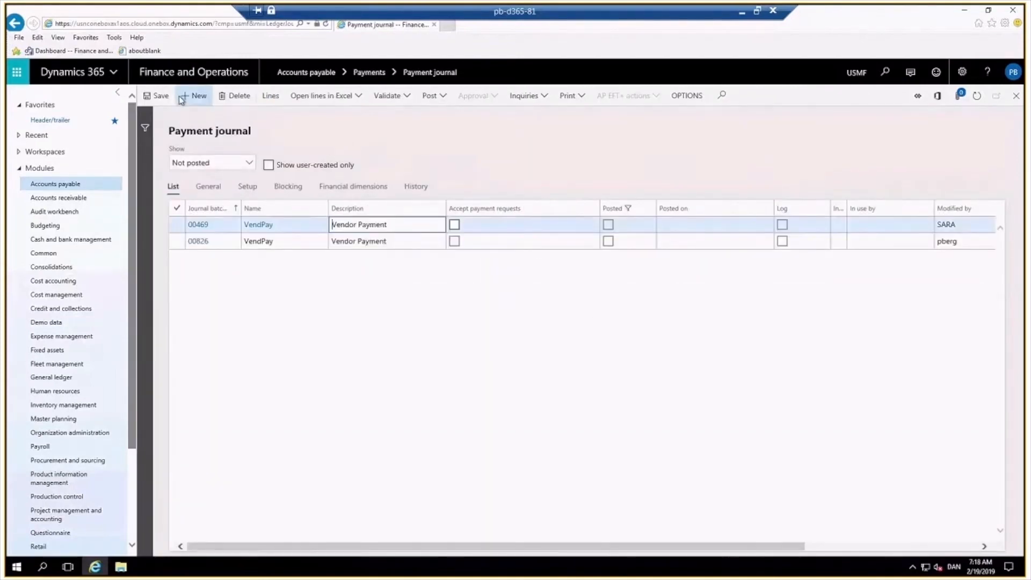
left_click(188, 97)
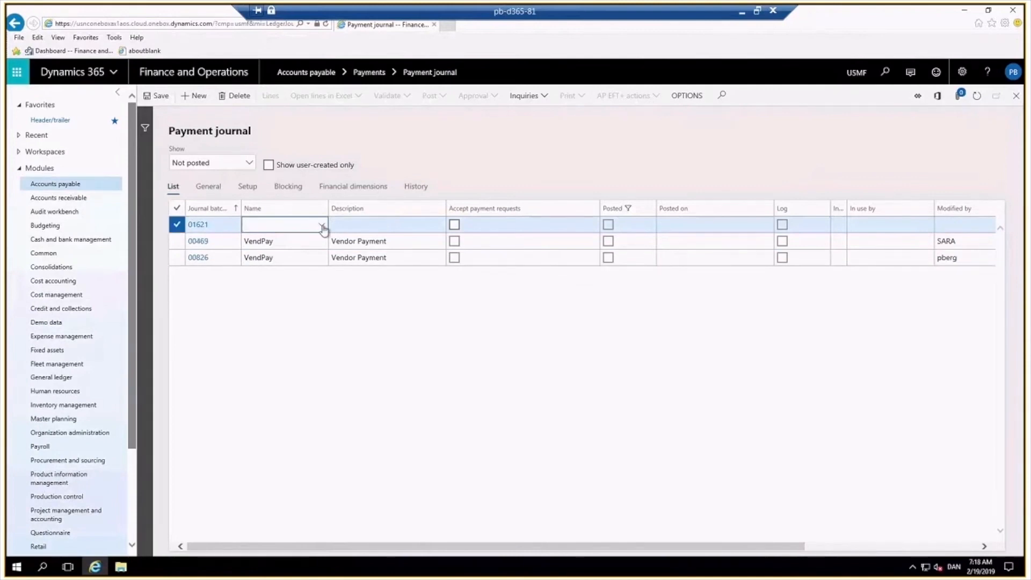
left_click(322, 225)
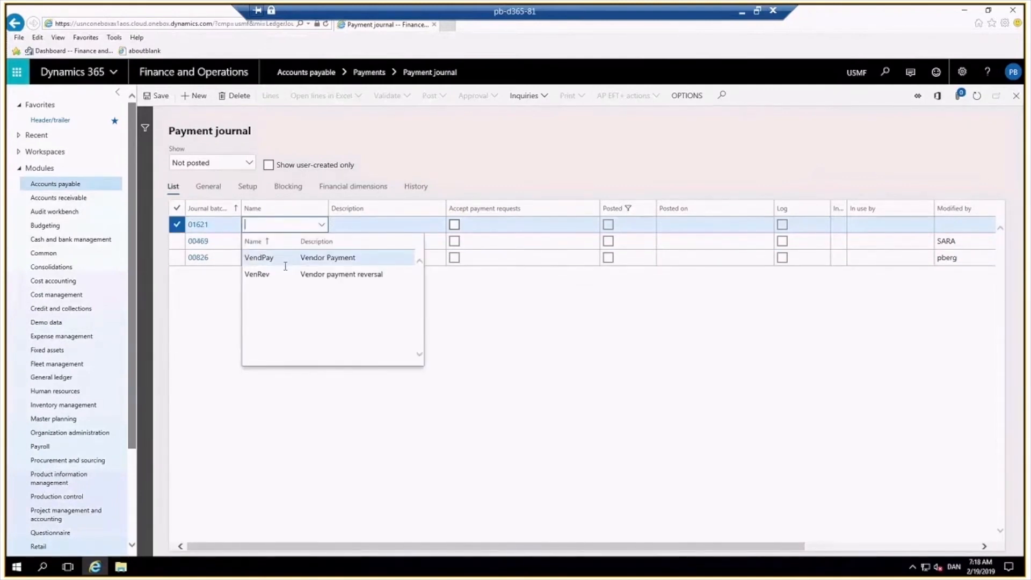
left_click(279, 279)
left_click(280, 278)
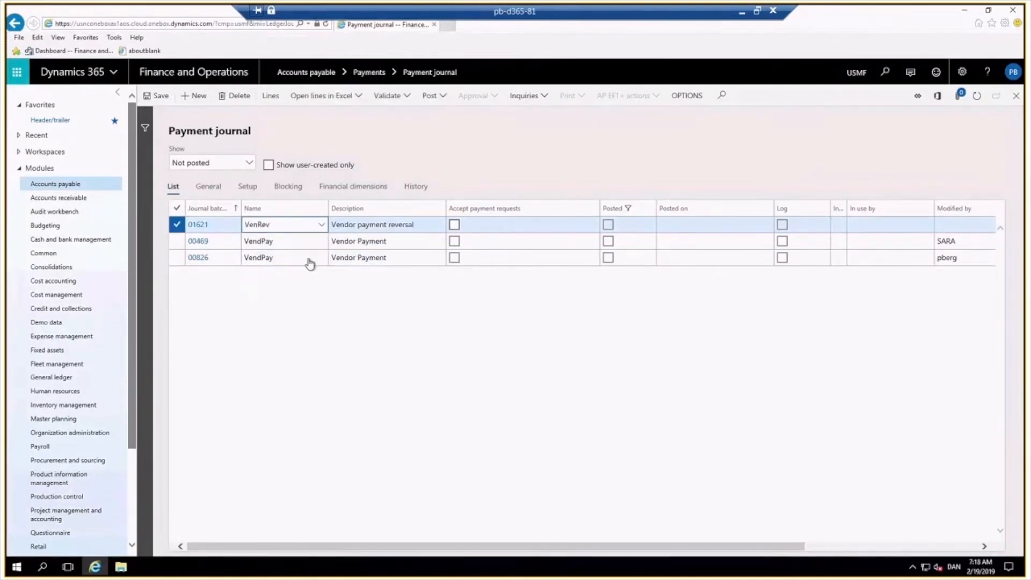
left_click(305, 261)
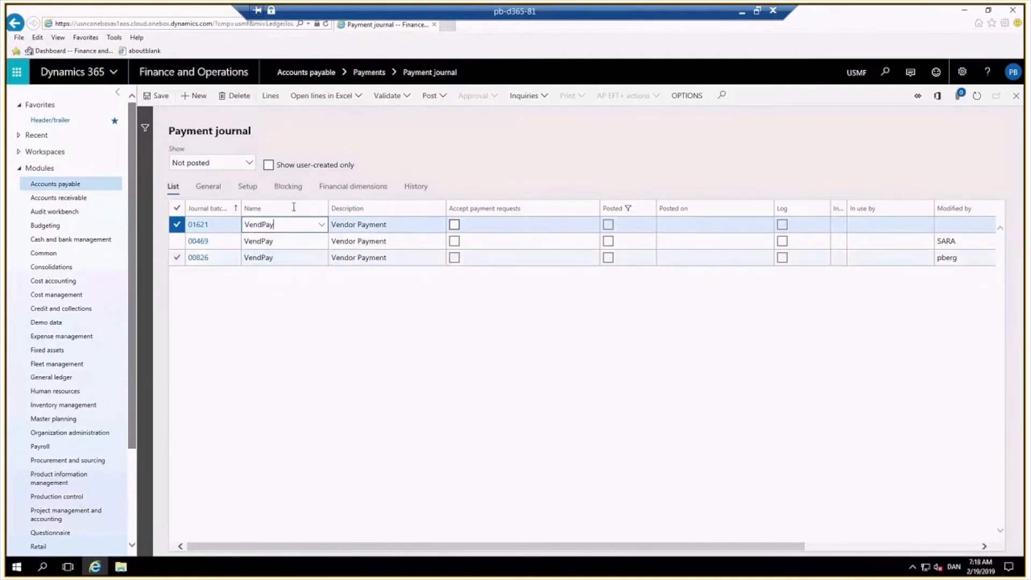
Open the new journal's lines and start a vendor payment proposal with the minimum payment date set to today, 19-02-2019
left_click(271, 96)
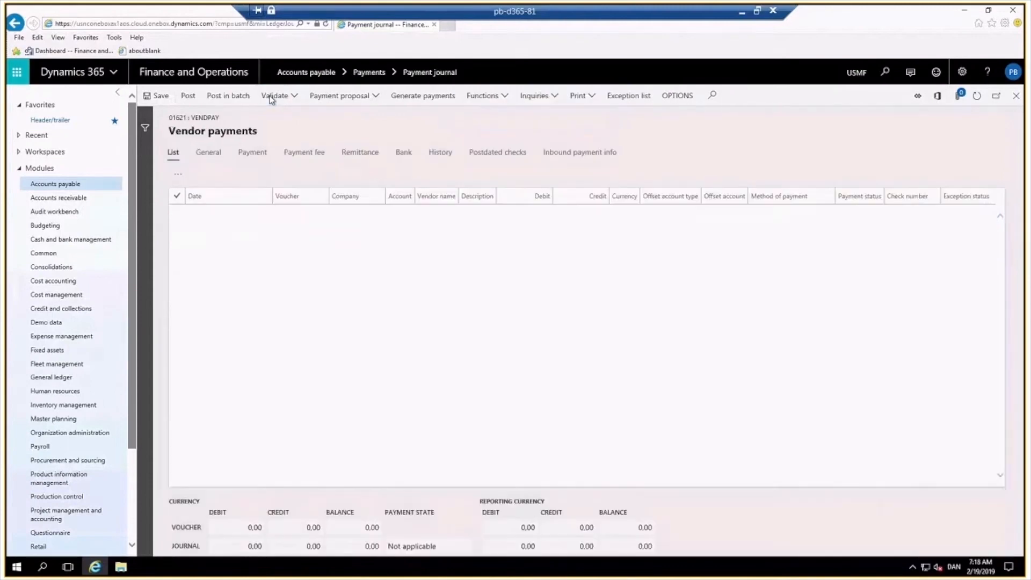
left_click(373, 97)
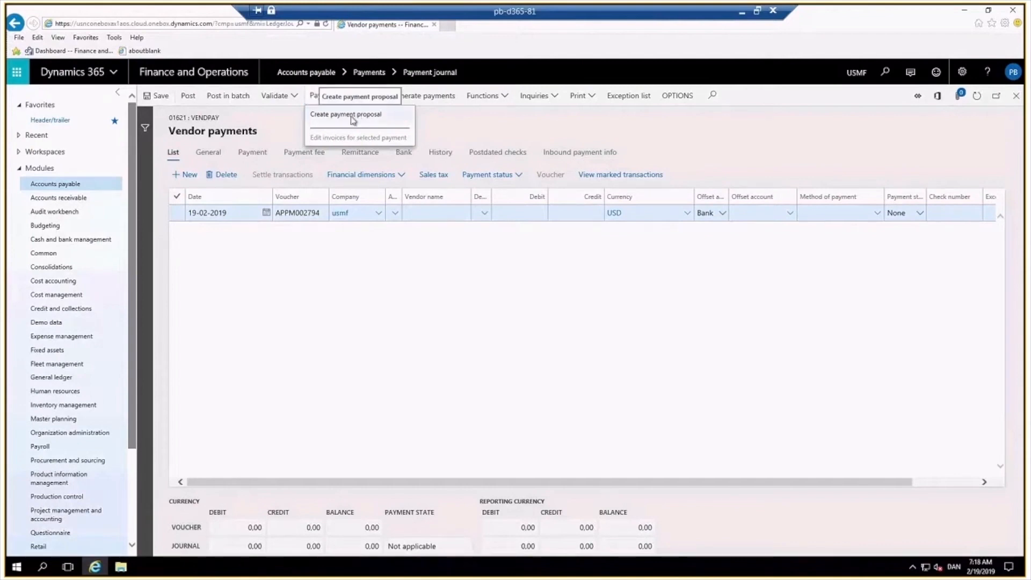
left_click(354, 116)
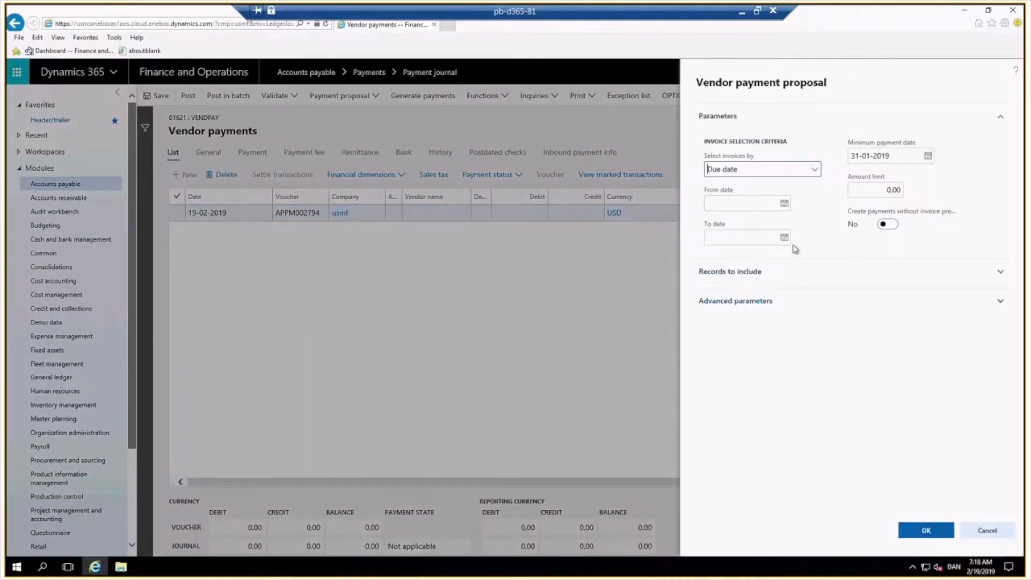
left_click(928, 156)
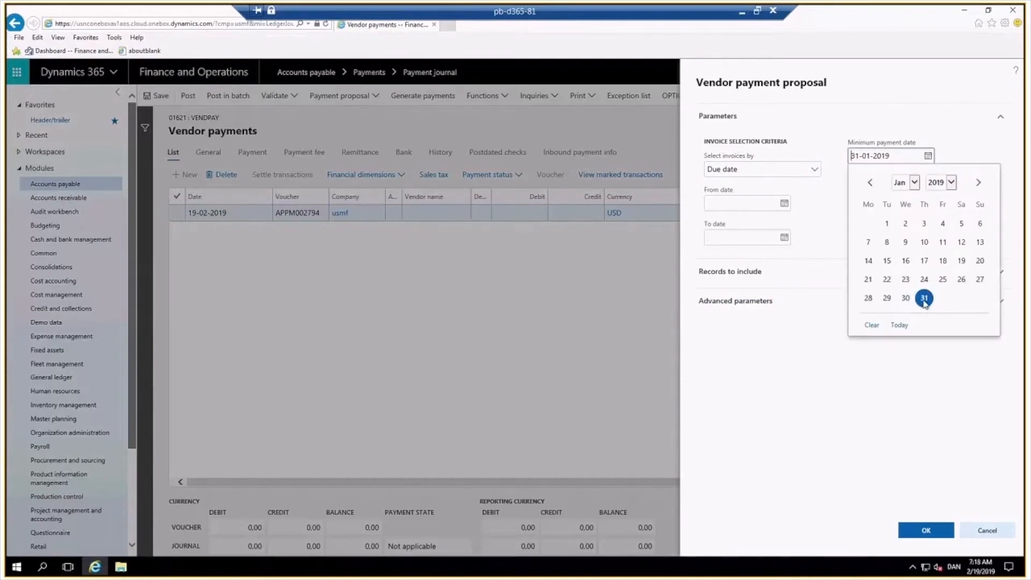
left_click(900, 325)
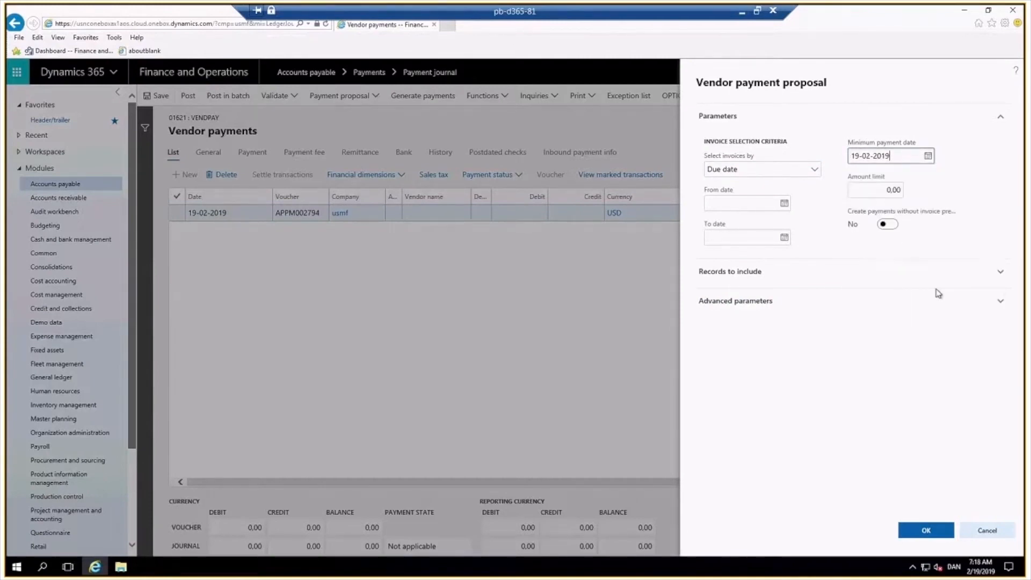
Review the proposal's records to include and advanced parameters, run the proposal, and create payments from the proposed invoices
left_click(999, 273)
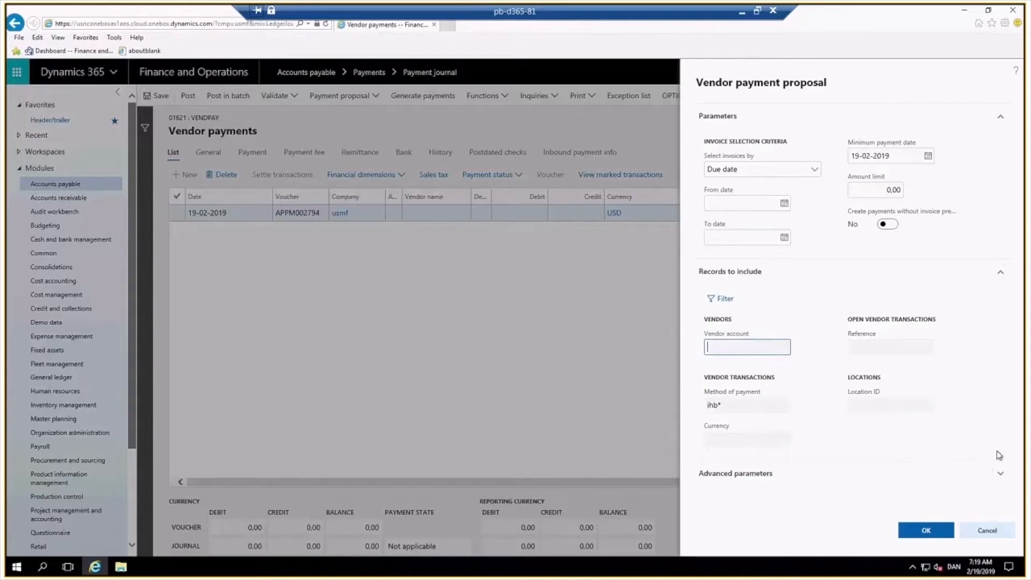
left_click(1000, 476)
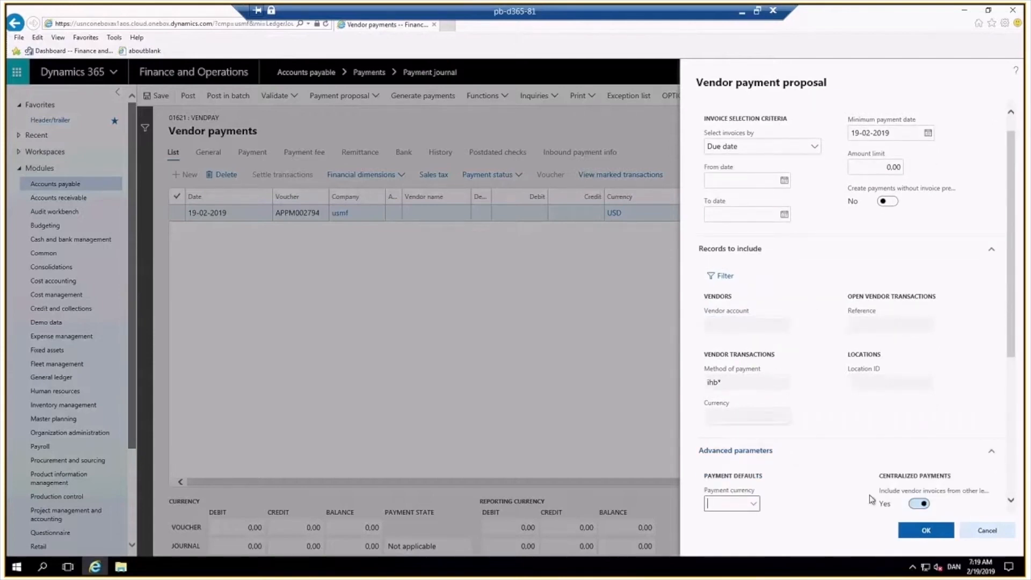
left_click(929, 531)
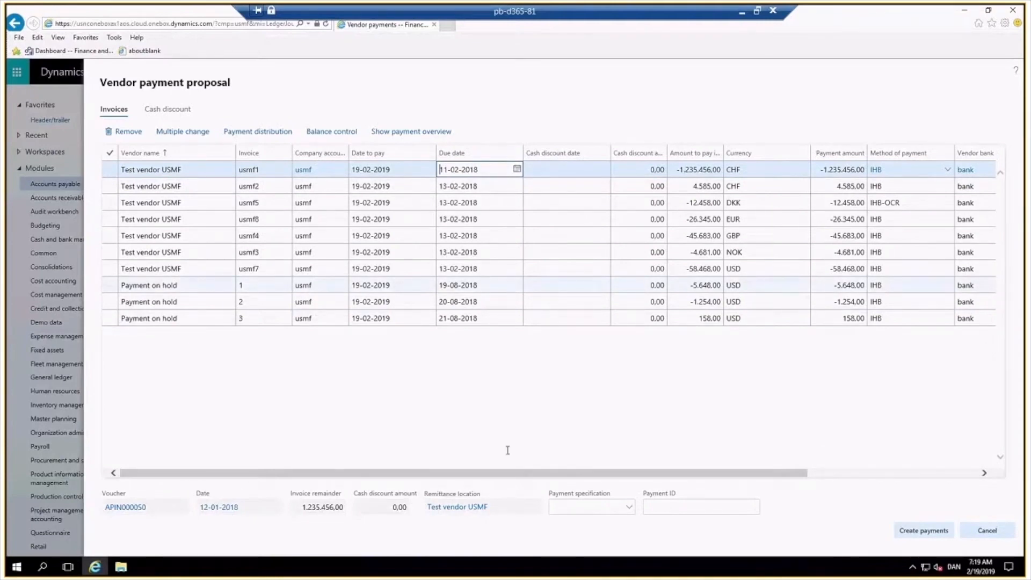
left_click(914, 530)
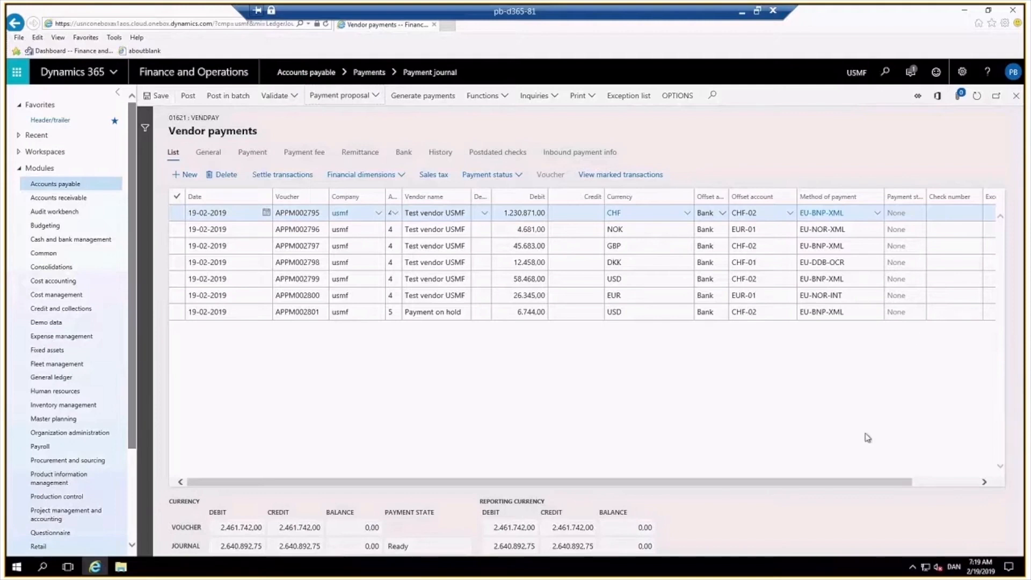
Check the exception status column and the exception list for the first vendor payment line, and return to the payment lines
left_click(973, 481)
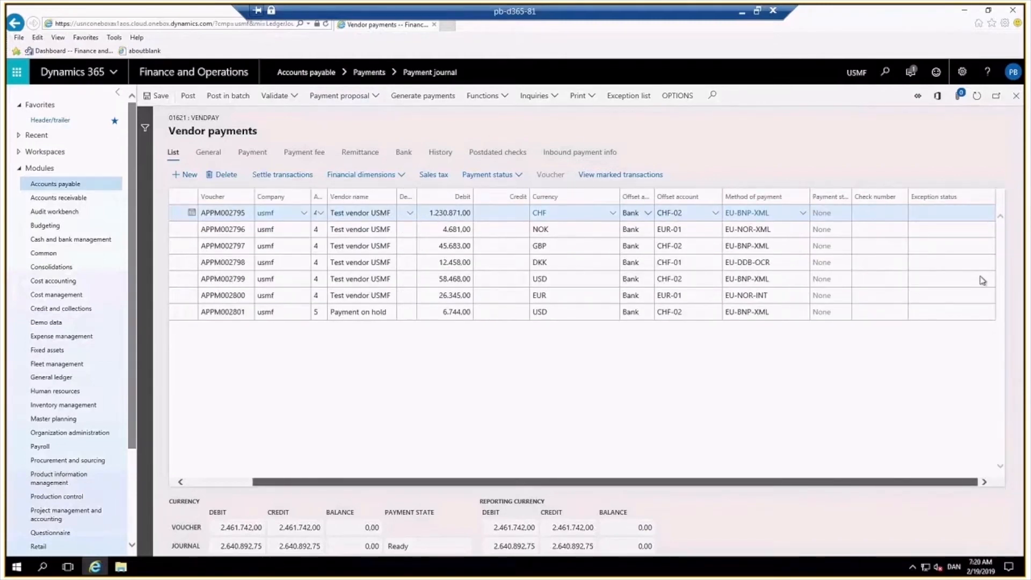
left_click(928, 212)
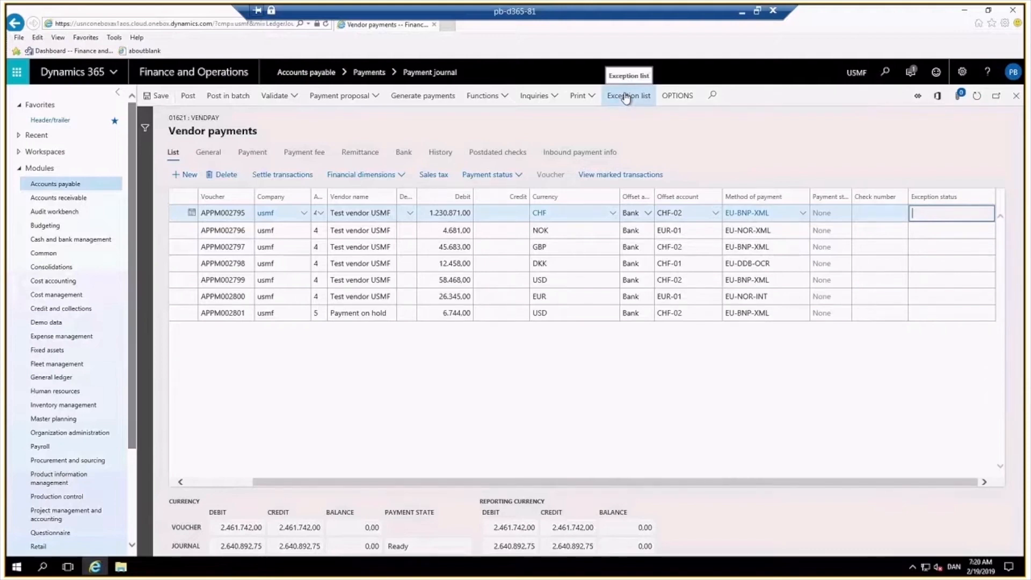
left_click(627, 97)
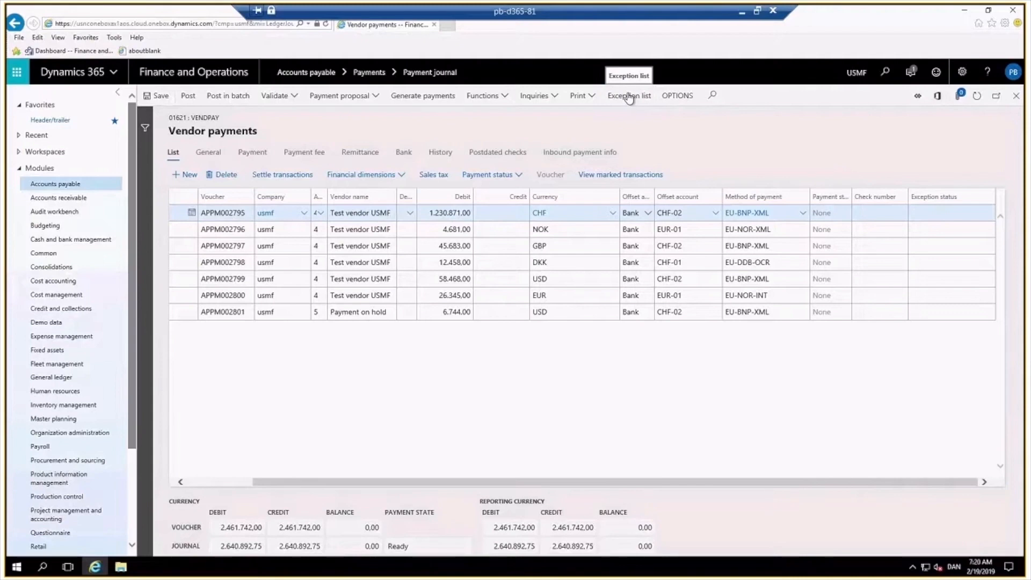
left_click(630, 99)
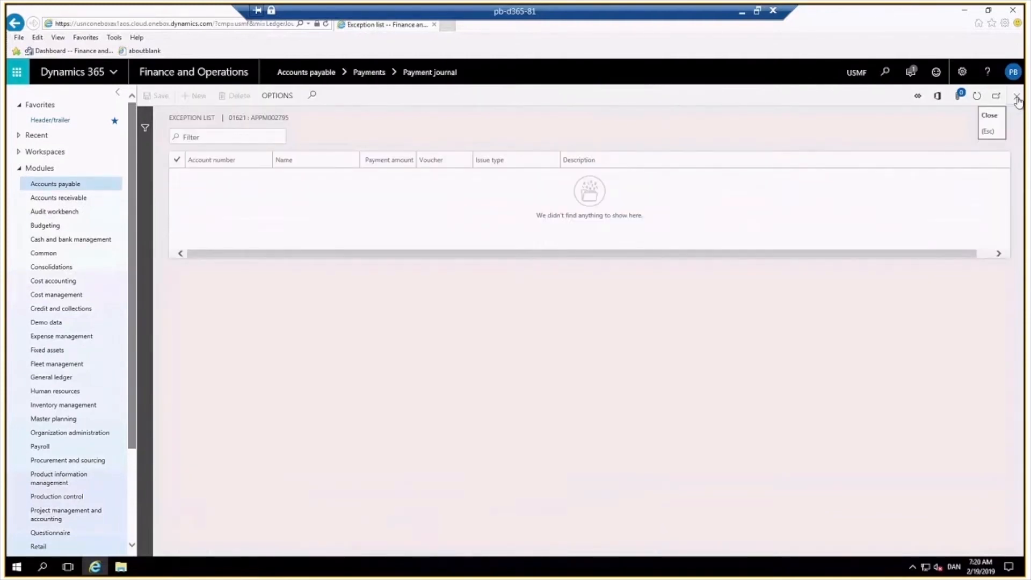
left_click(1016, 96)
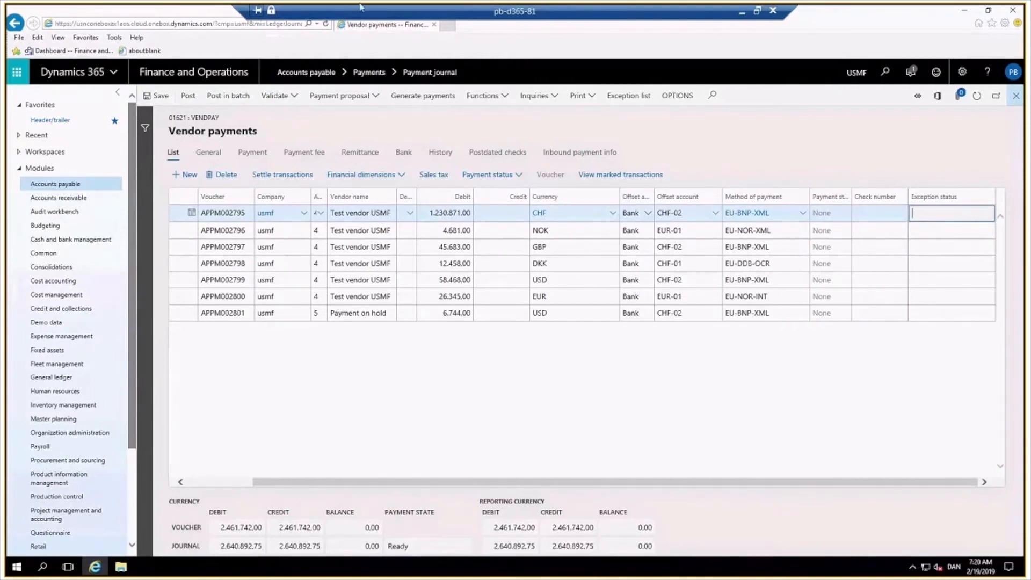
Change the journal's AP EFT+ state with the send file later option and confirm the transfer of records
left_click(508, 99)
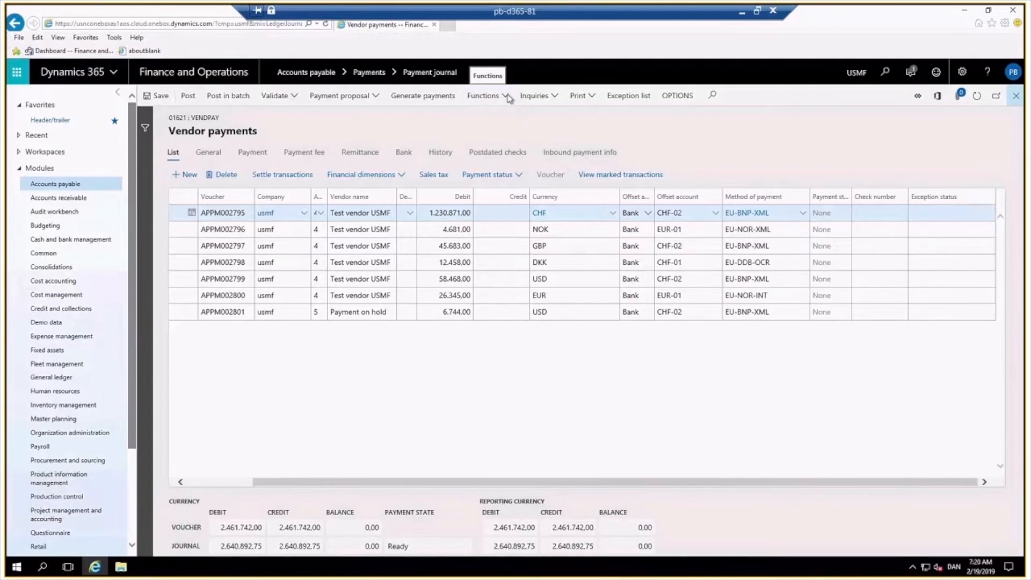
left_click(506, 98)
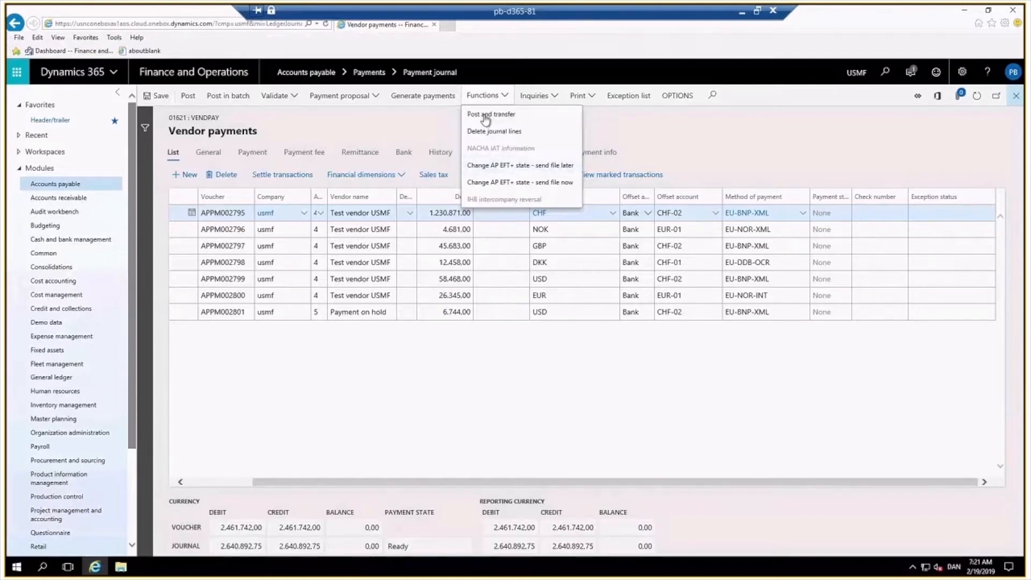
left_click(499, 168)
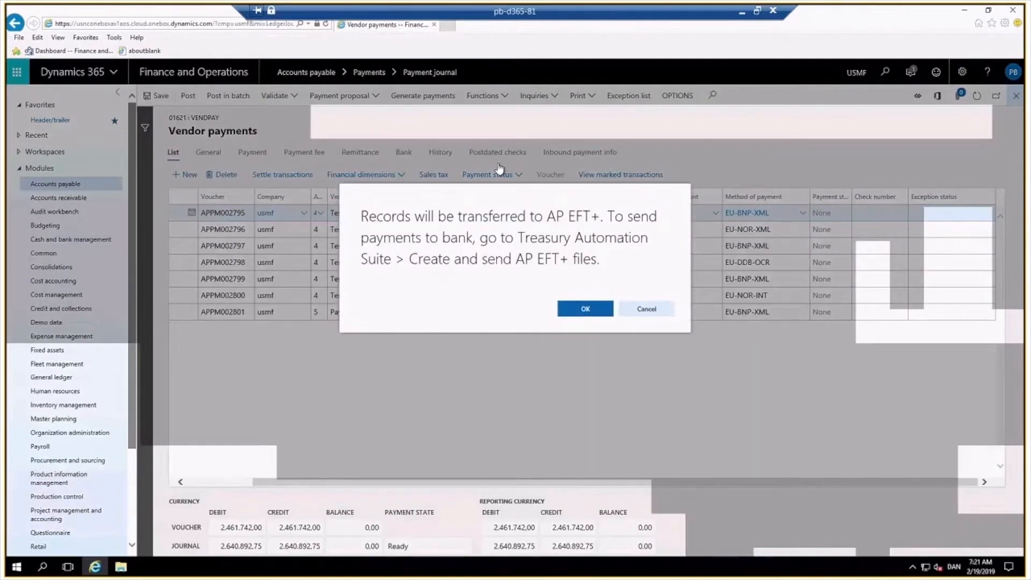
left_click(588, 310)
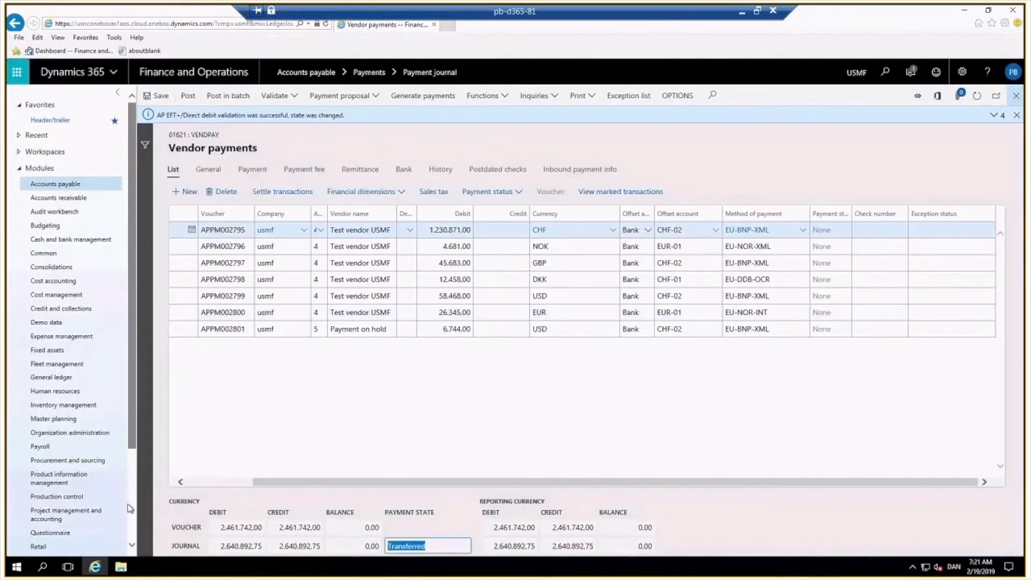
Open the Create and send AP EFT+ files page of the Treasury Automation Suite module
scroll(129, 507, "down", 3)
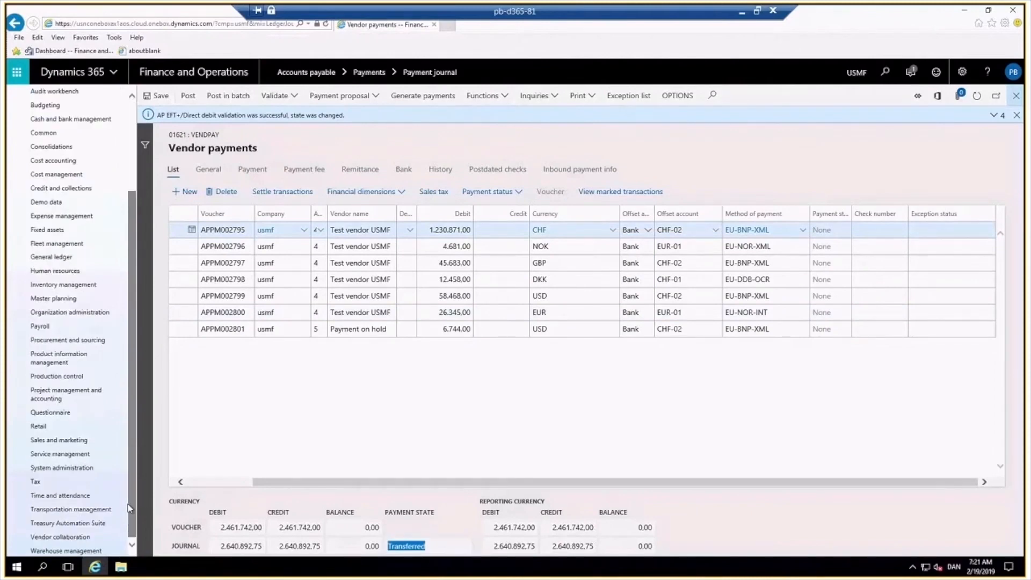
left_click(98, 523)
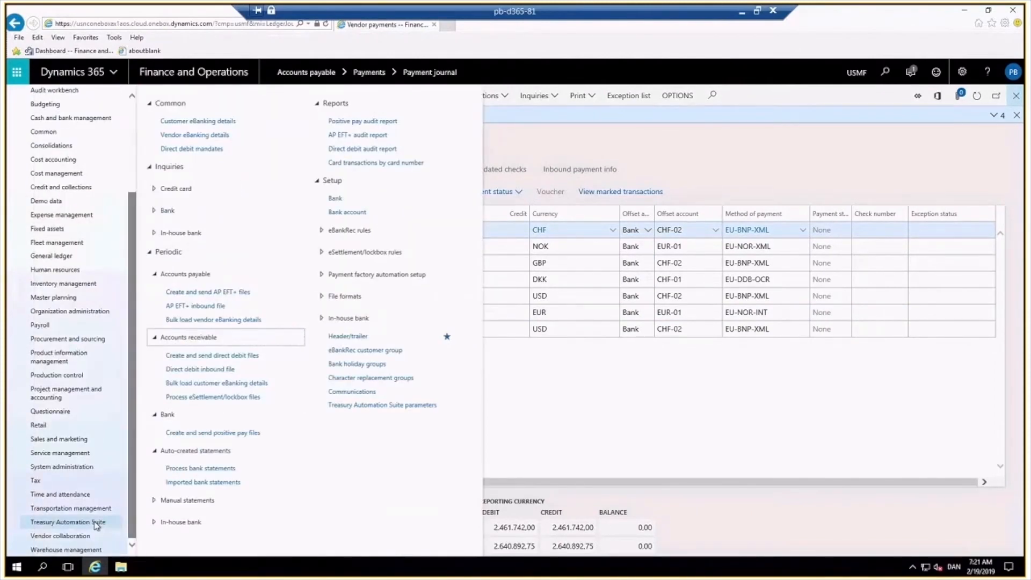
left_click(182, 291)
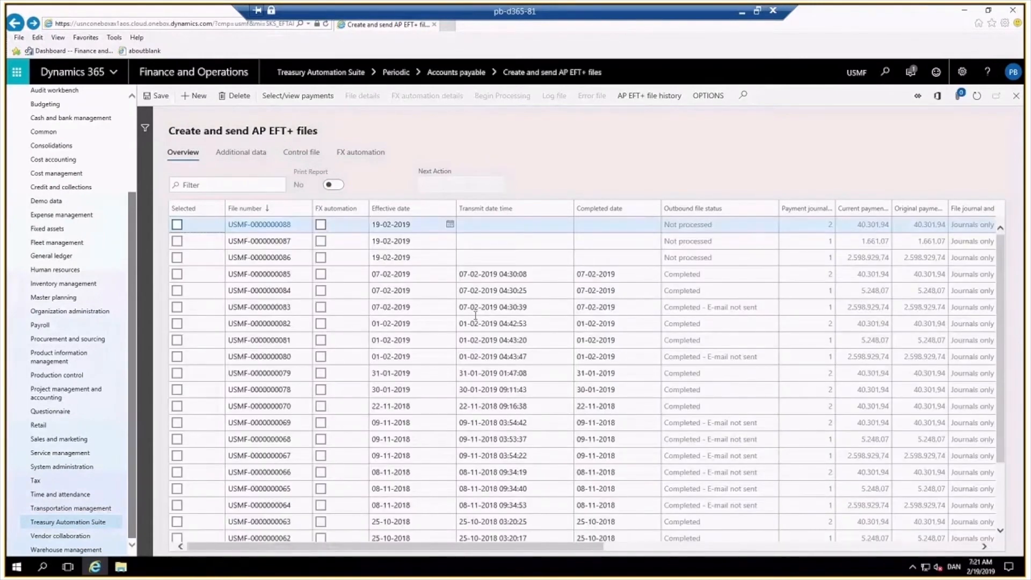
left_click(420, 242)
left_click(419, 258)
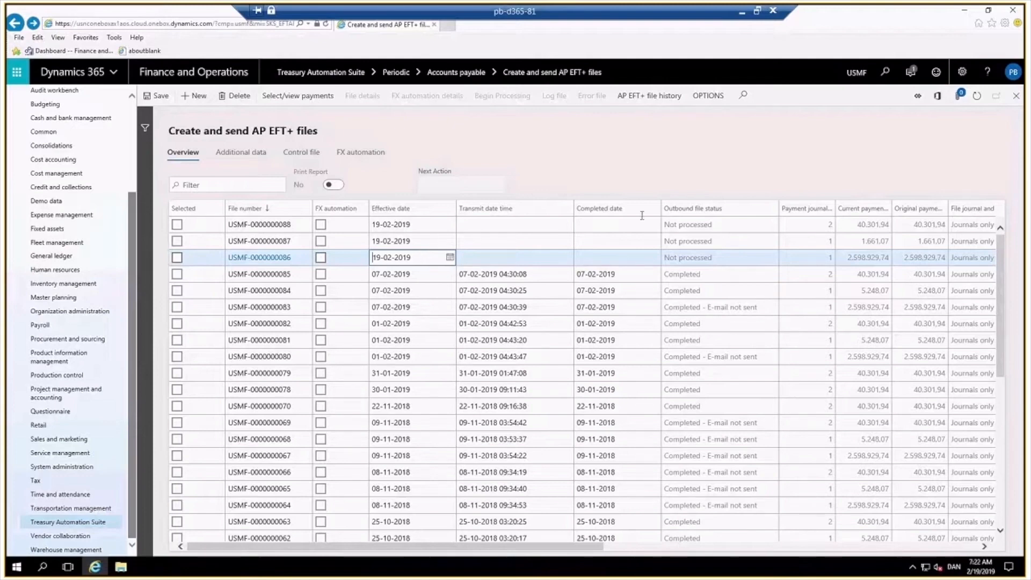
left_click(298, 98)
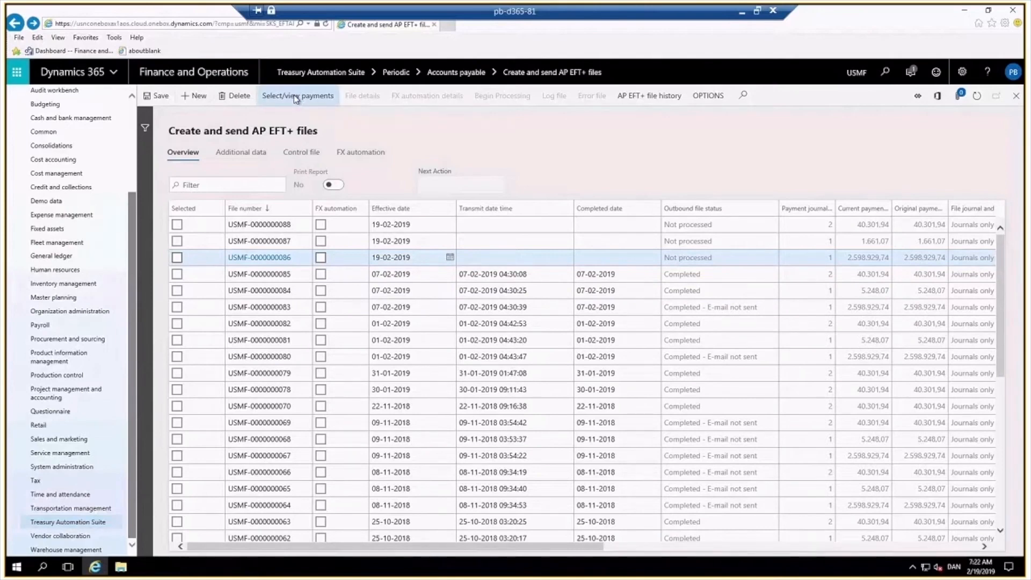
left_click(296, 97)
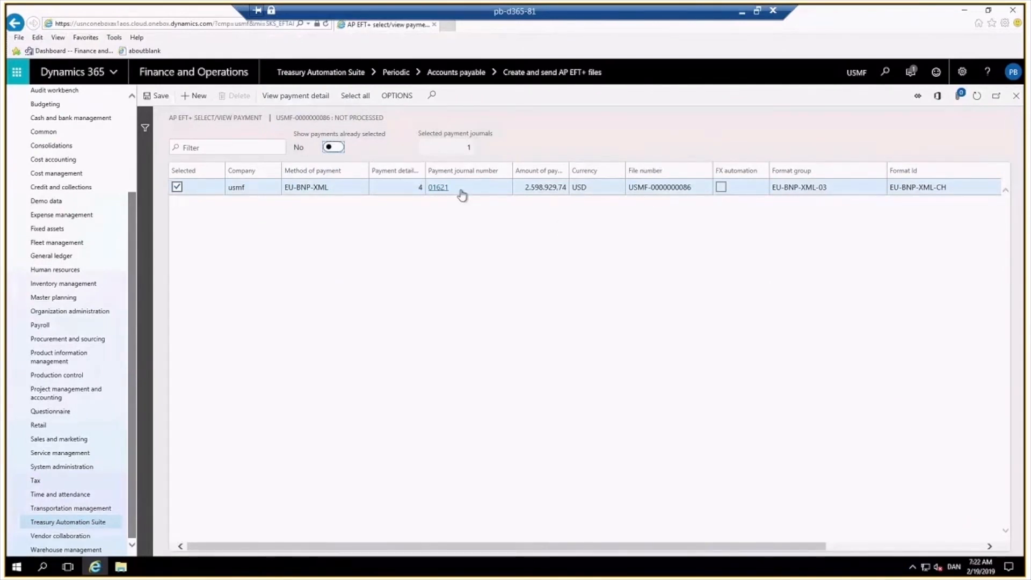
left_click(275, 97)
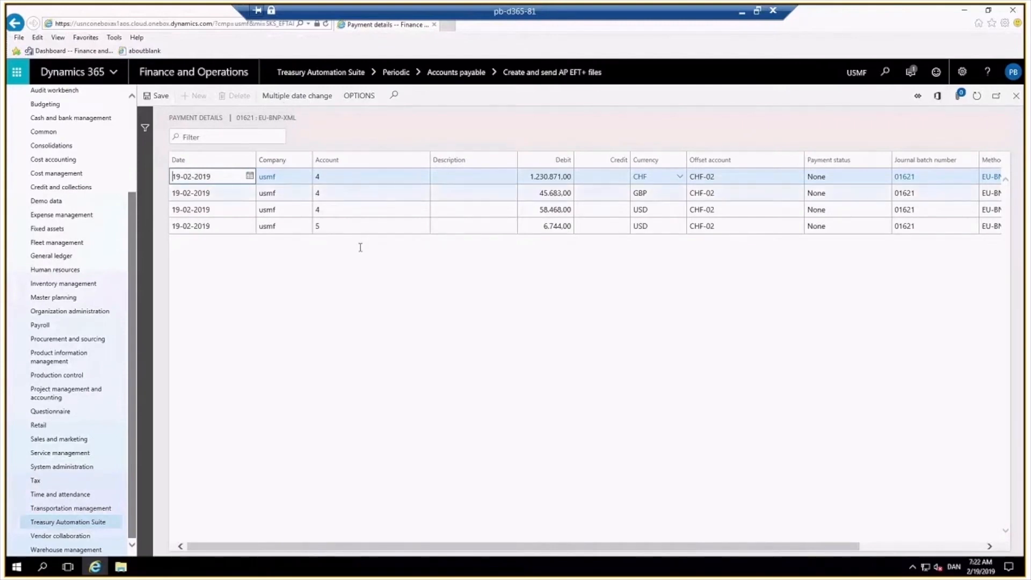
key("Escape")
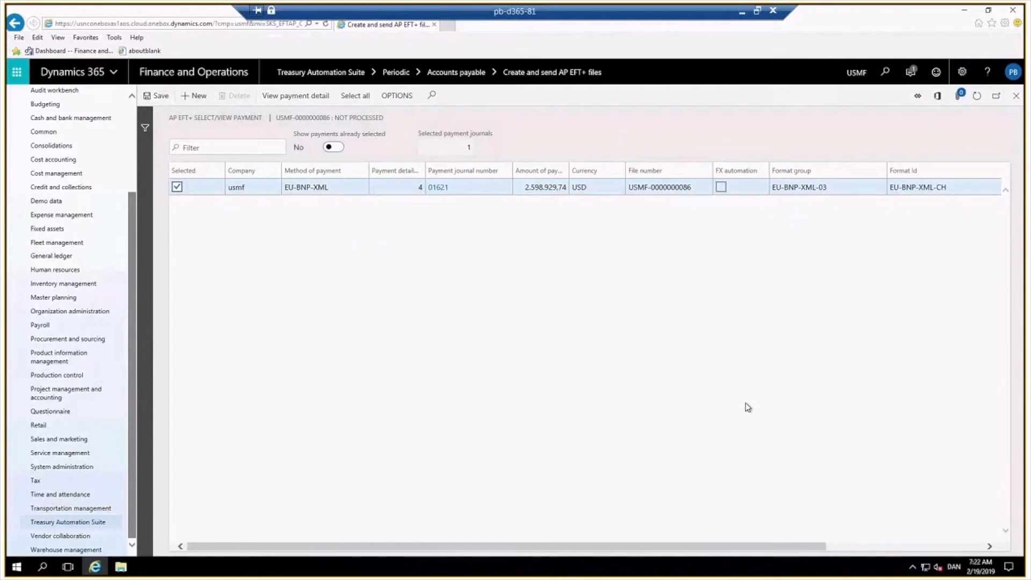
key("Escape")
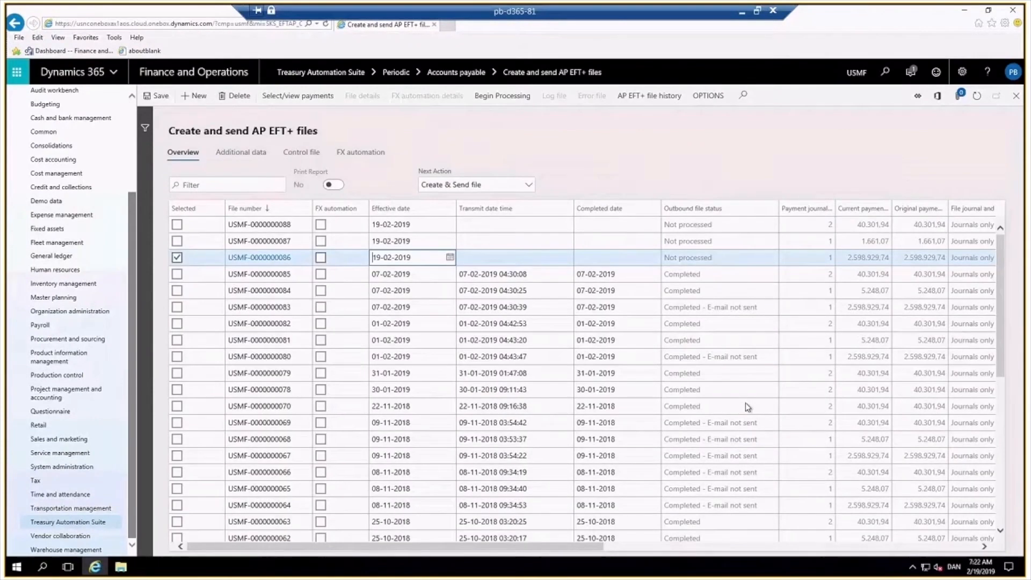
left_click(488, 99)
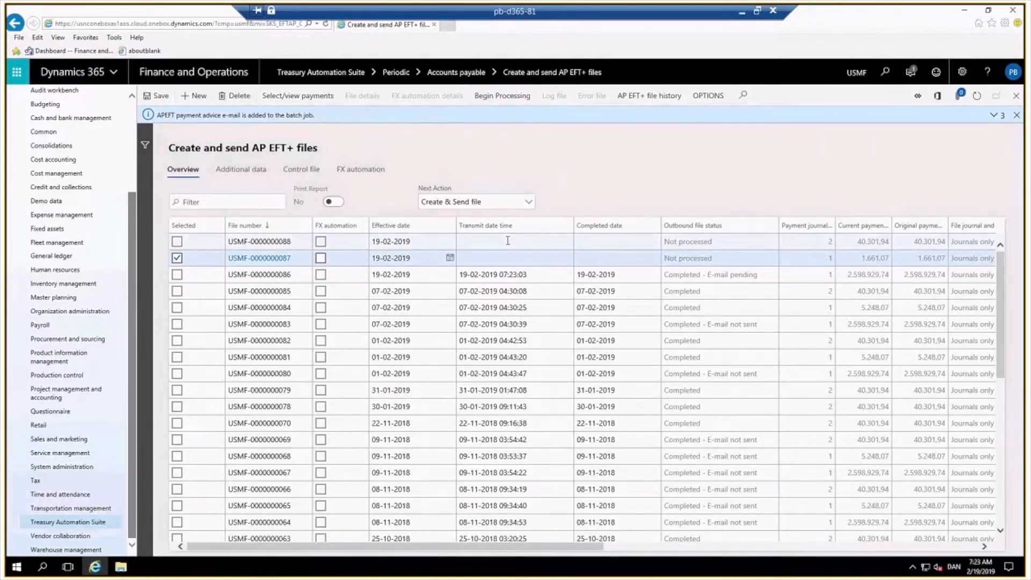
left_click(505, 98)
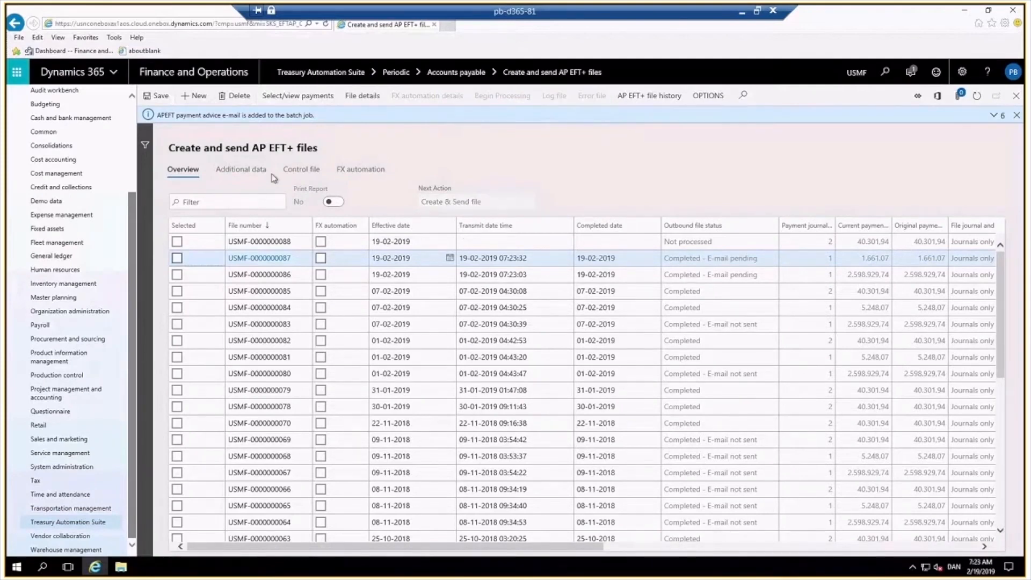
left_click(177, 241)
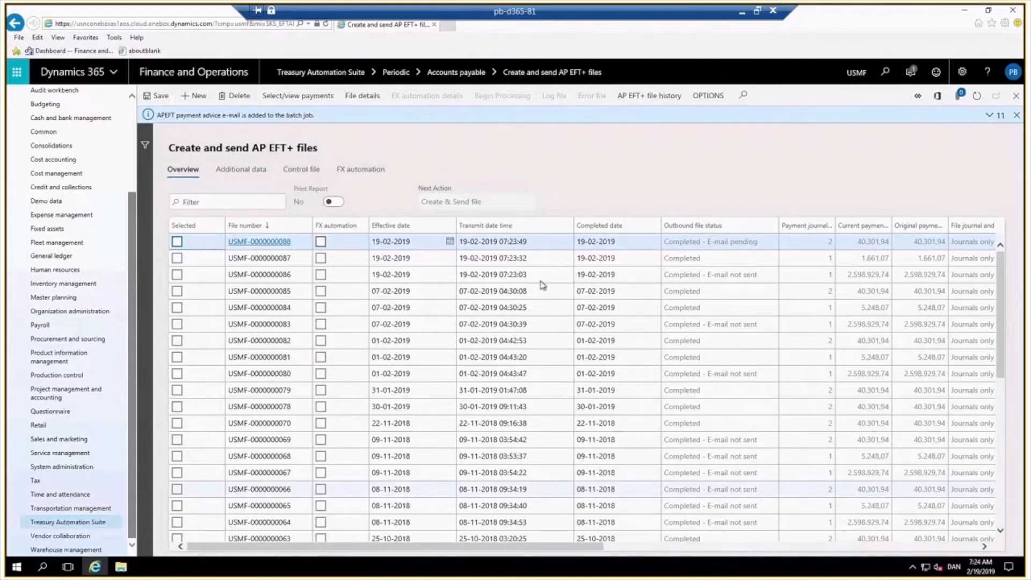
Refresh the AP EFT+ file list, and switch to Outlook to open the newest Electronic Funds Remittance e-mail
left_click(326, 24)
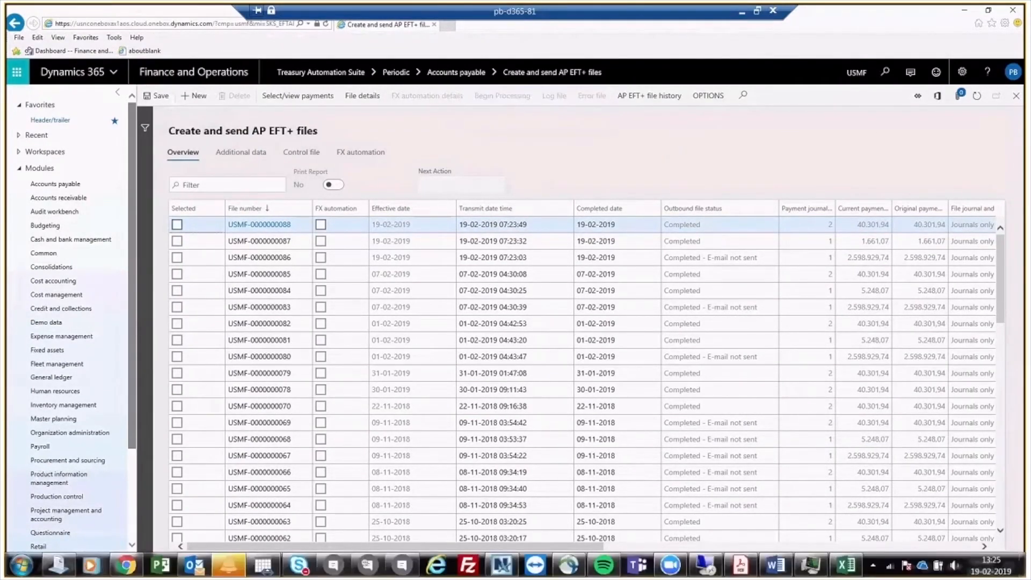
left_click(198, 568)
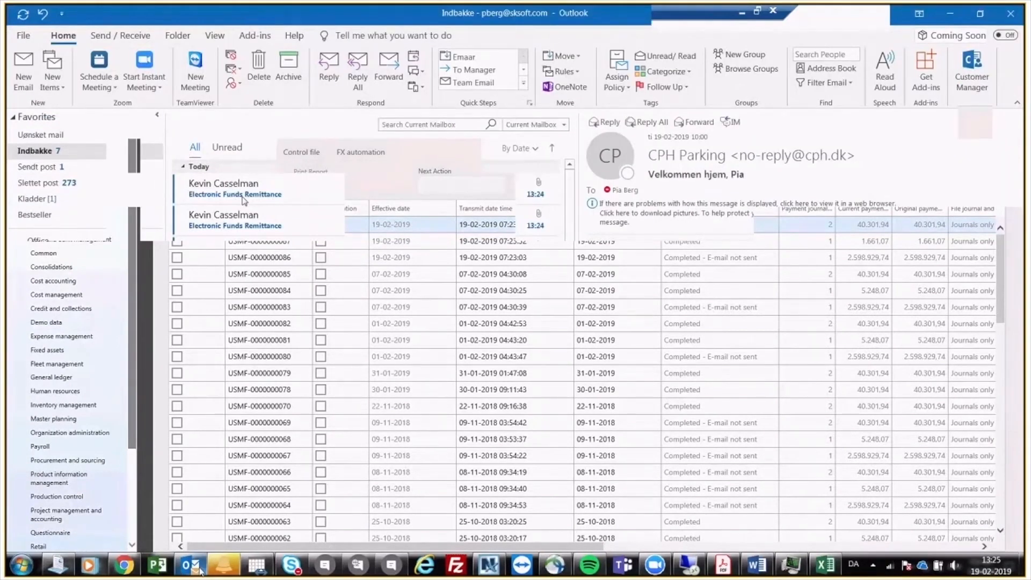
double_click(243, 200)
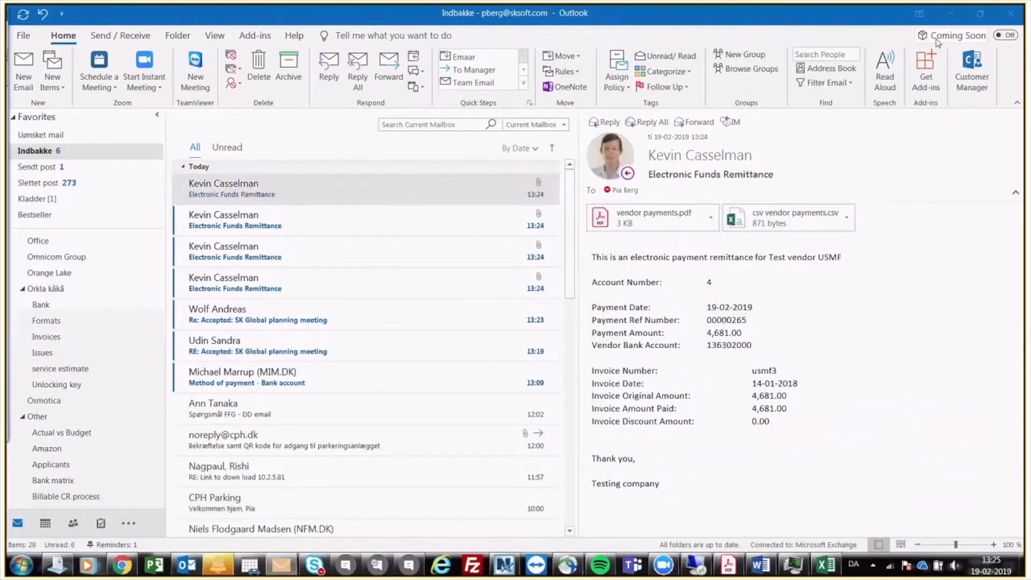
left_click_drag(784, 35, 415, 35)
left_click(695, 30)
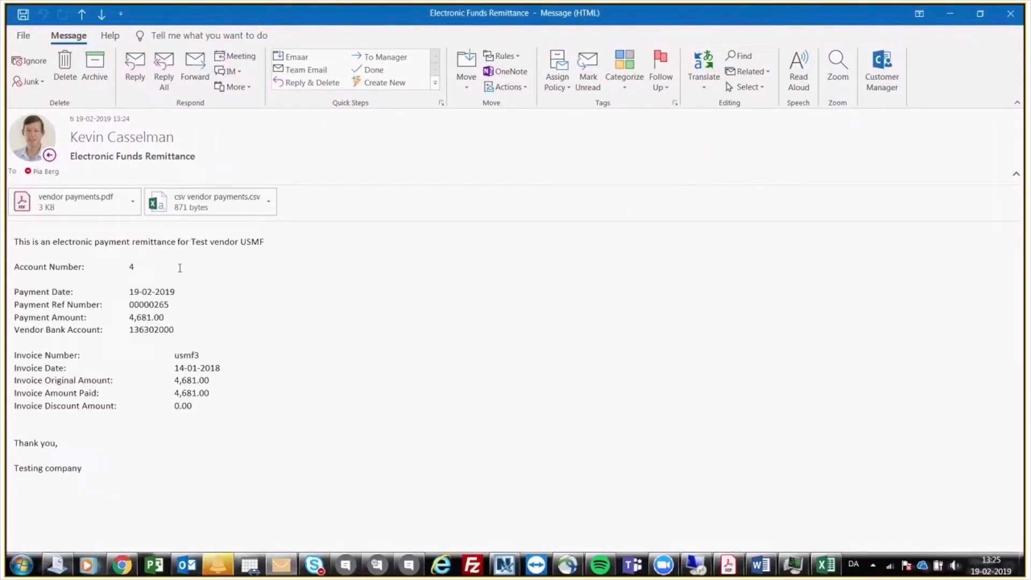
Open the vendor payments.pdf attachment, review the payment advice through to its footer, and close it
left_click(89, 210)
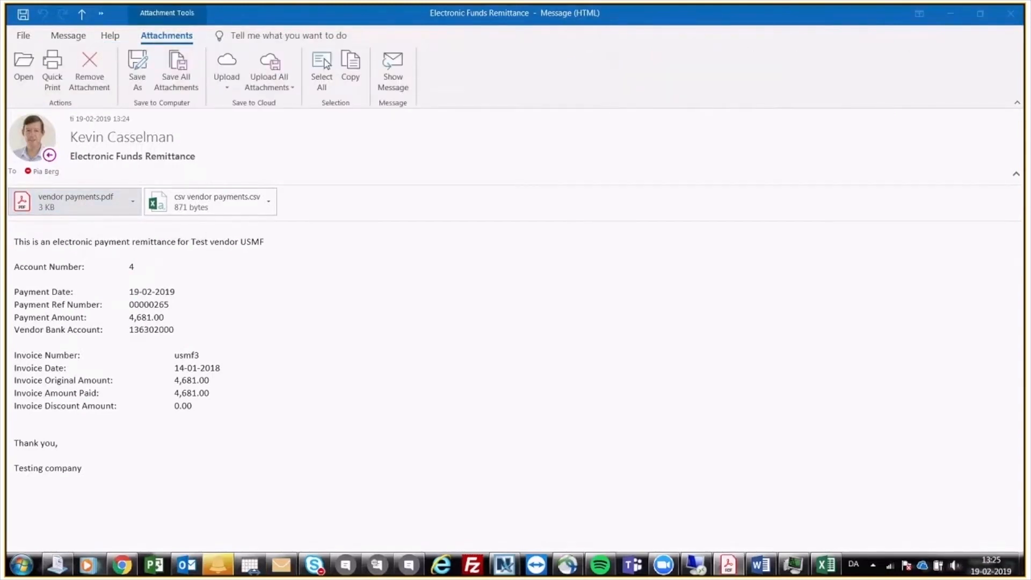
left_click_drag(8, 38, 809, 33)
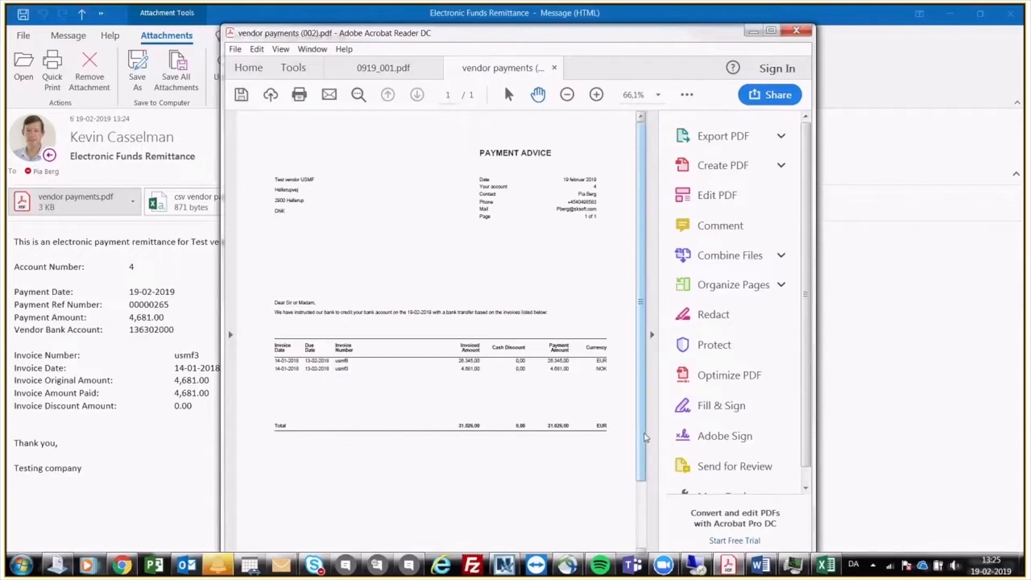
left_click_drag(644, 437, 641, 514)
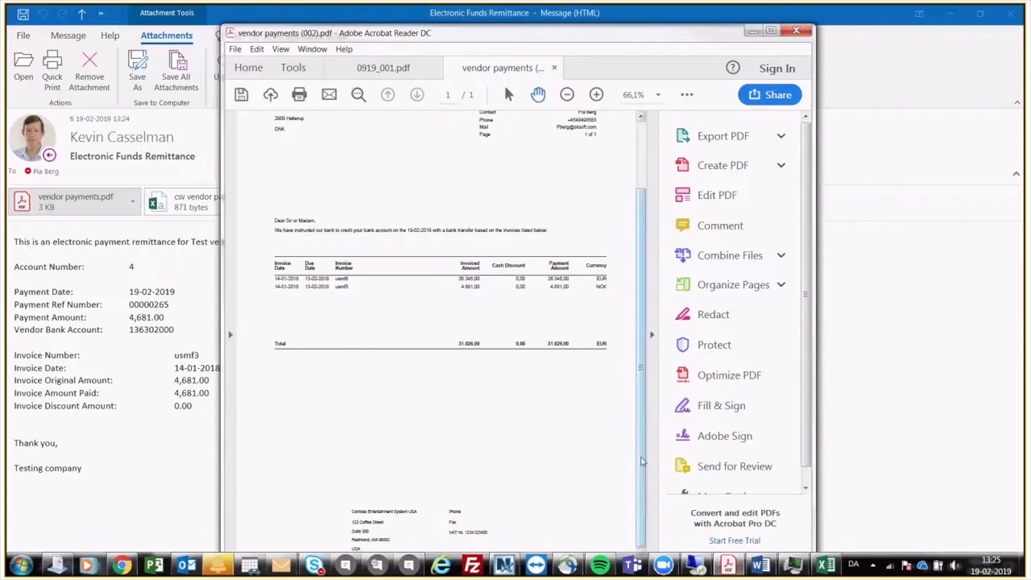
scroll(642, 357, "up", 2)
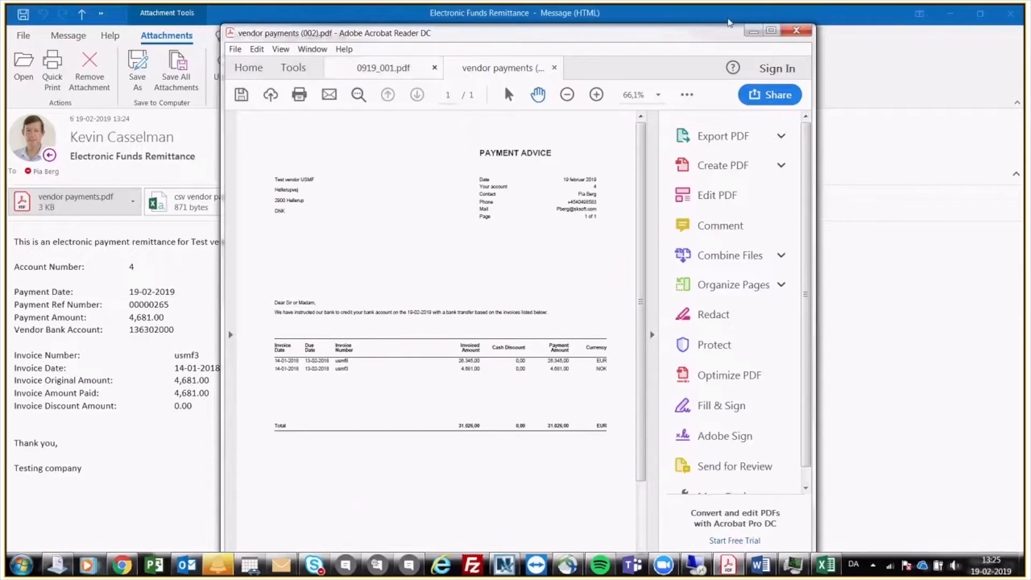
left_click(794, 31)
left_click(467, 327)
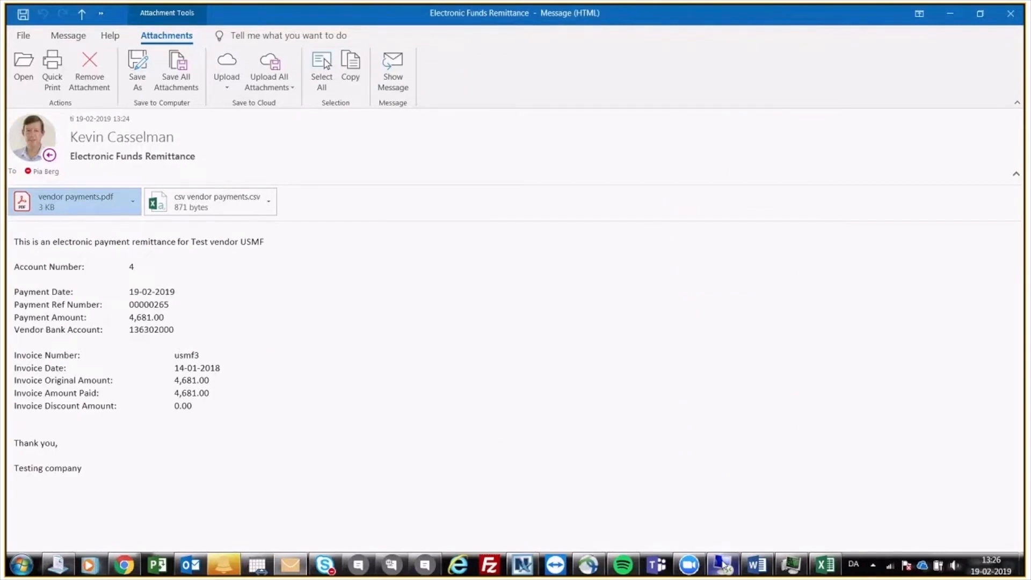
left_click(725, 565)
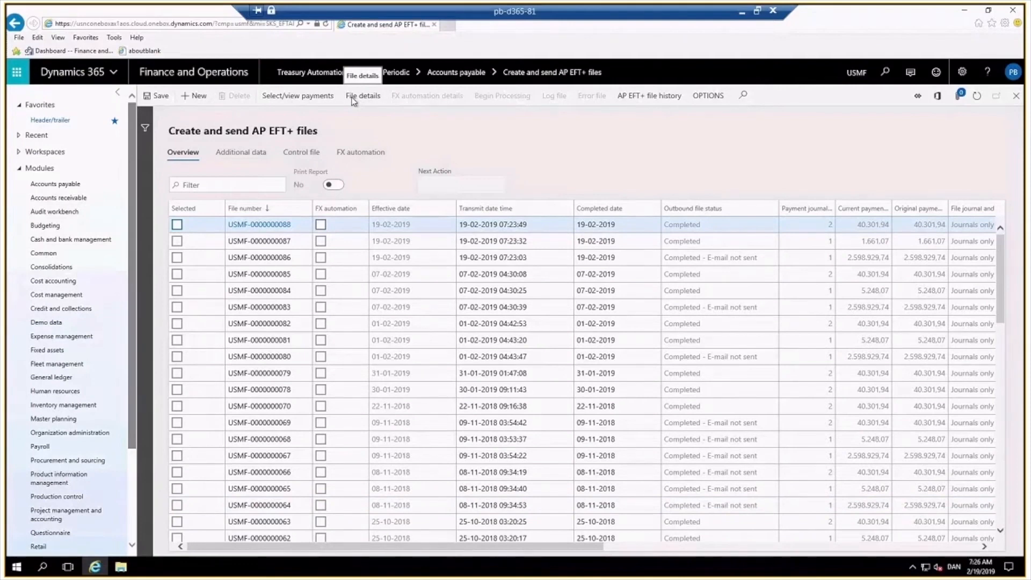
left_click(354, 98)
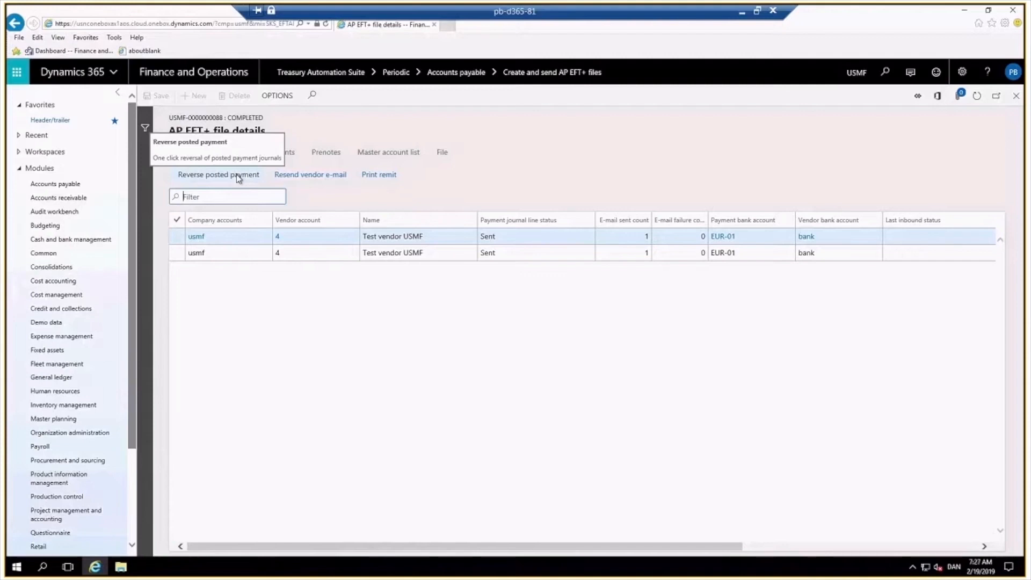
Select both payment lines in the file details and run Reverse posted payment on them
left_click(177, 238)
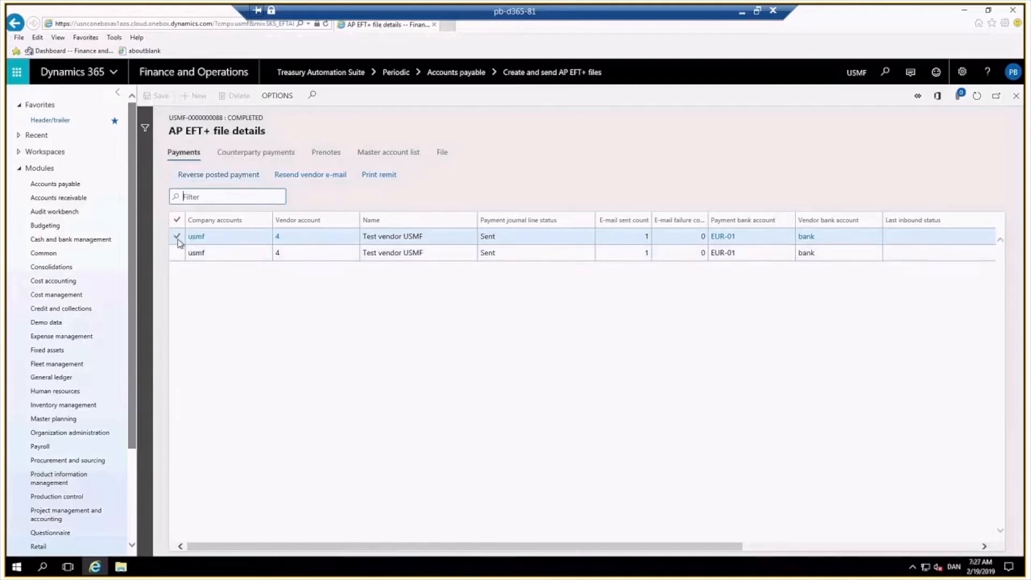
left_click(178, 240)
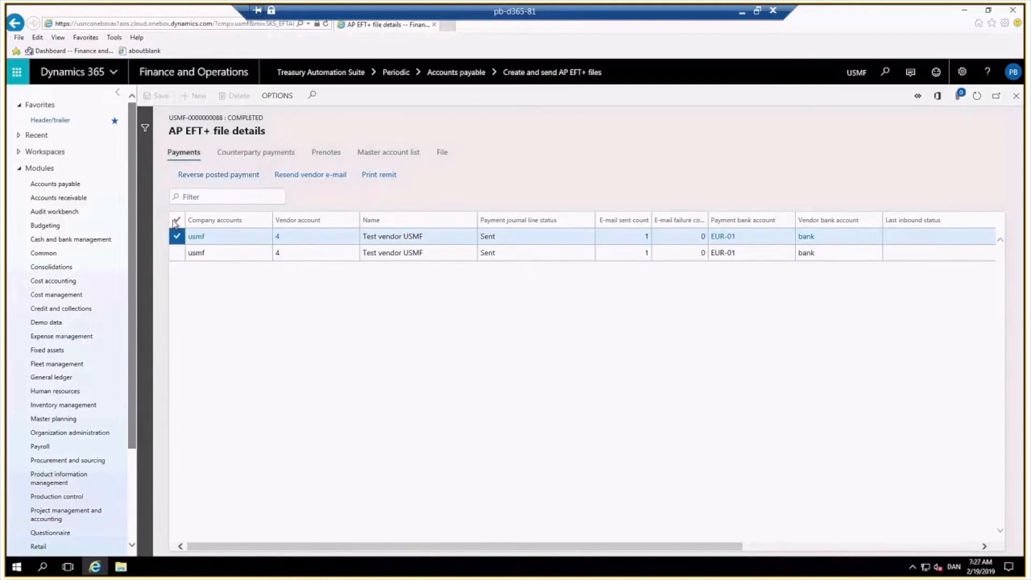
left_click(182, 255)
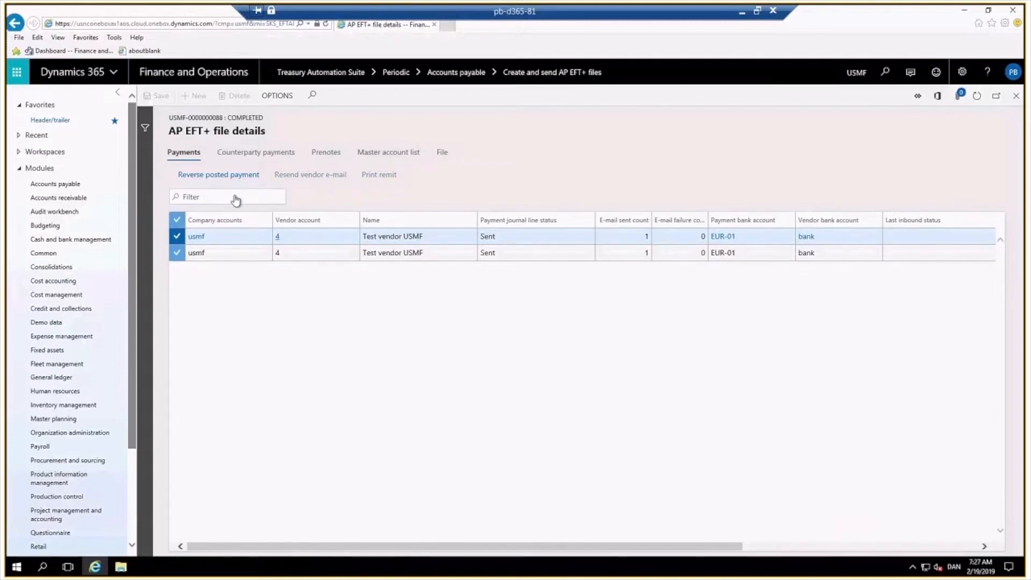
left_click(195, 178)
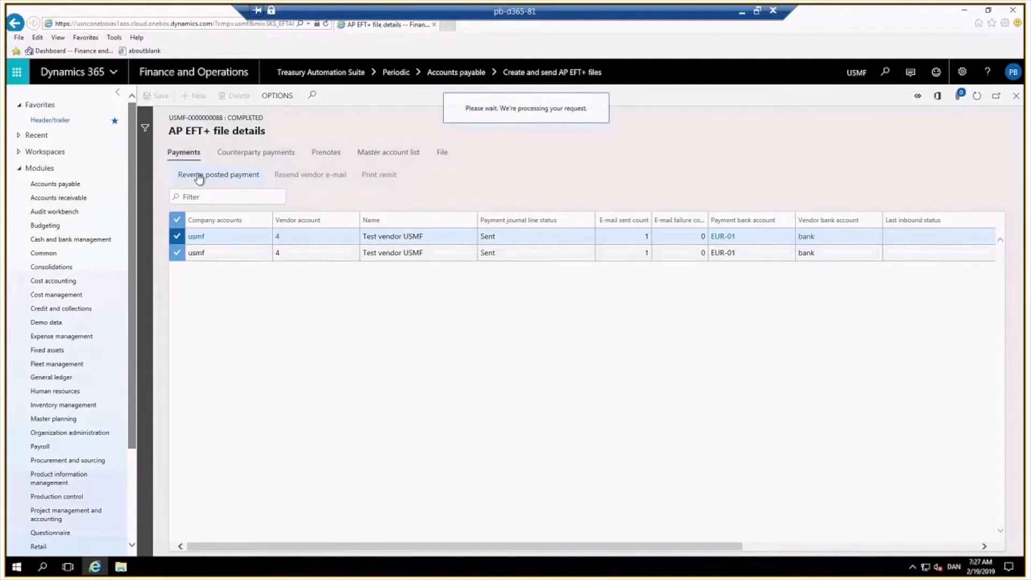